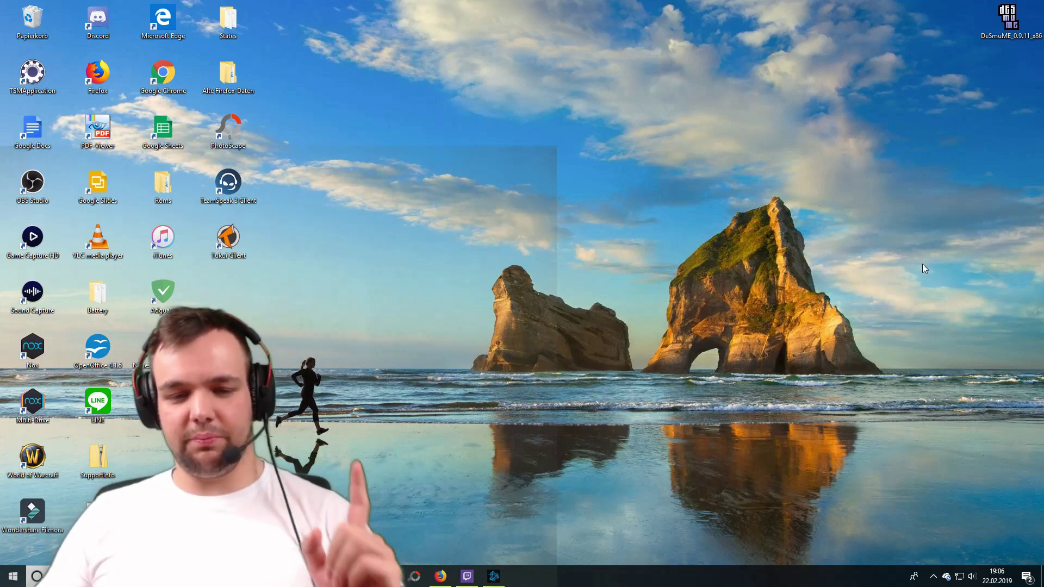
- On the Tukui.org ElvUI page in Firefox, scroll to the download section and start the ElvUI 10.87 download
click(439, 579)
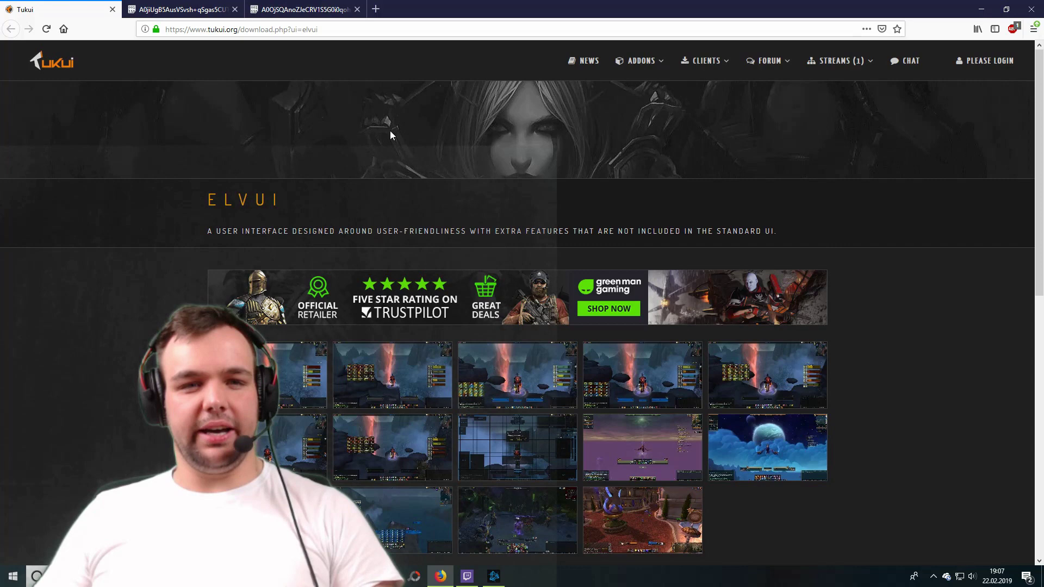
click(216, 29)
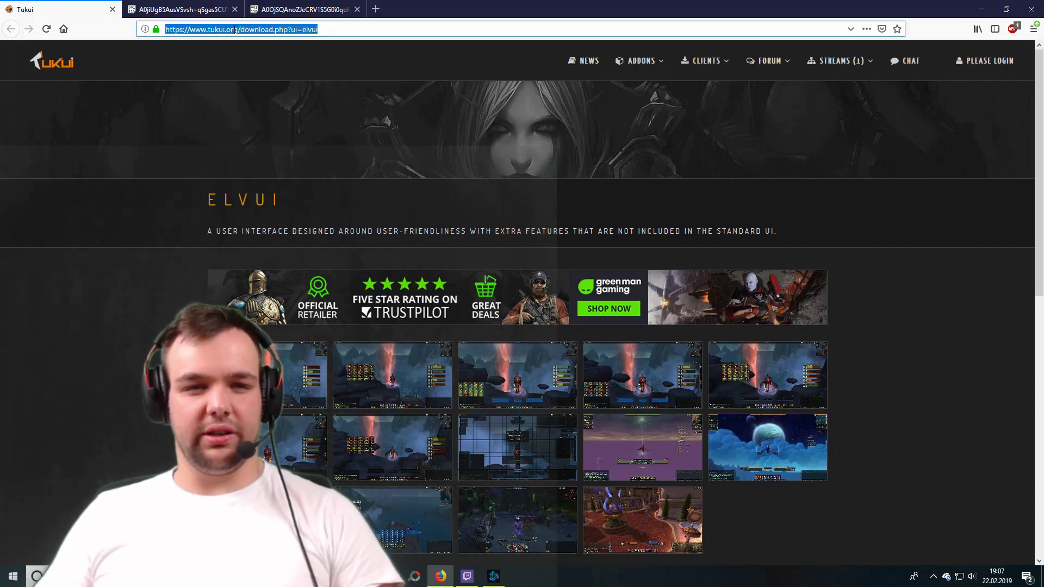
click(257, 31)
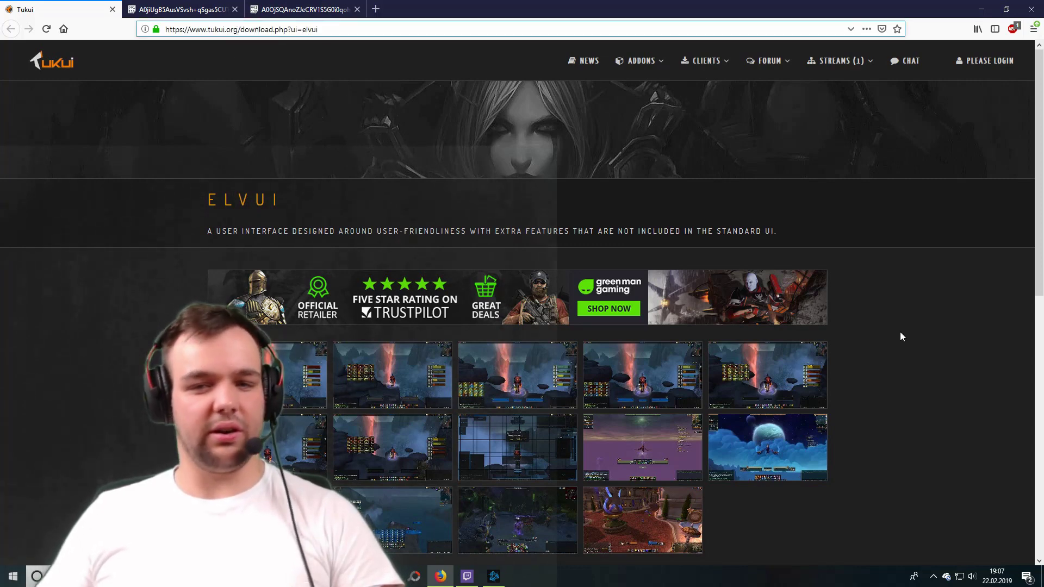
scroll(1025, 275, down, 5)
scroll(1028, 269, down, 4)
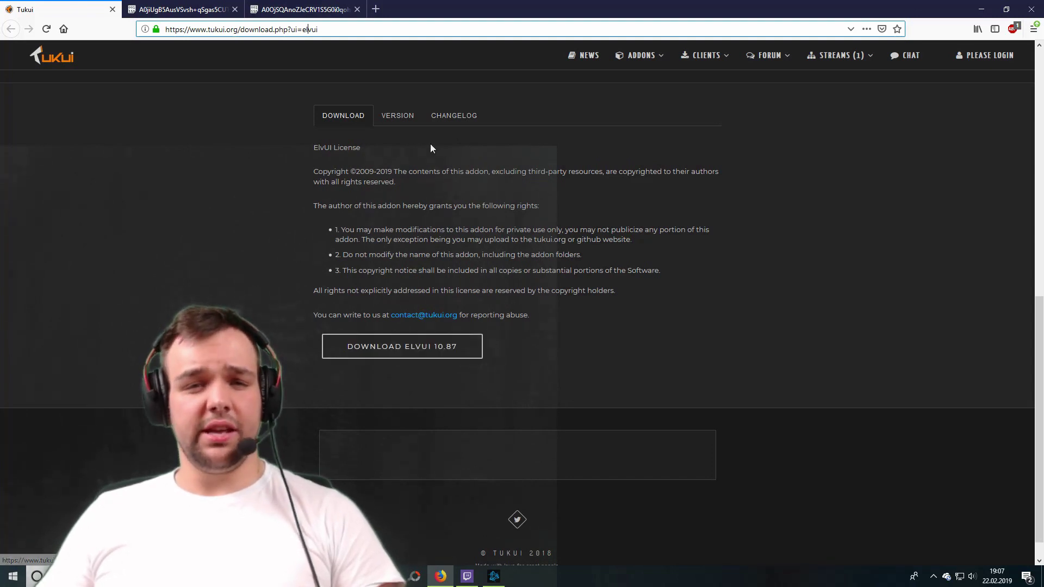
click(400, 123)
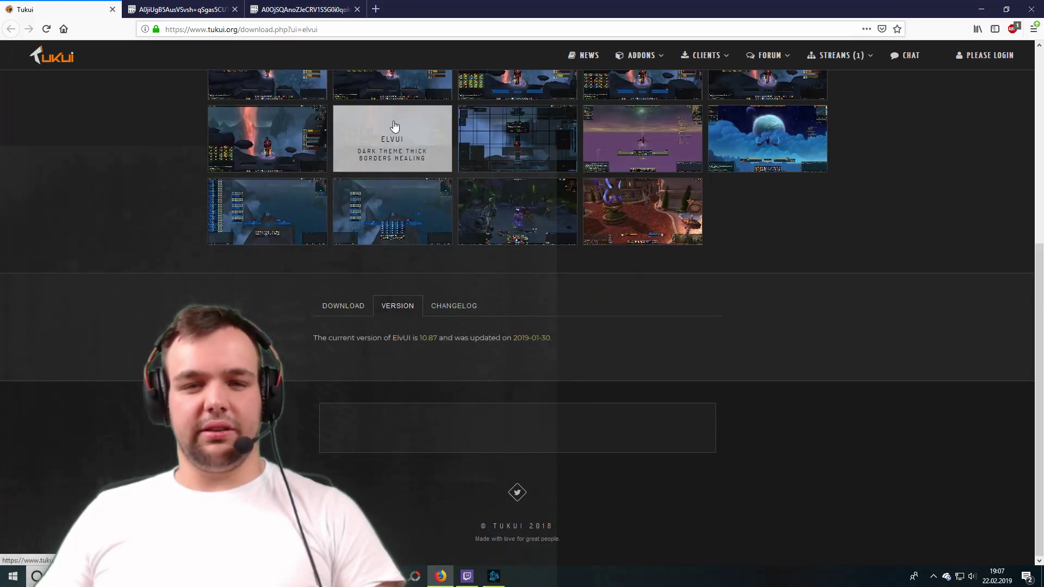
click(343, 306)
scroll(392, 335, down, 3)
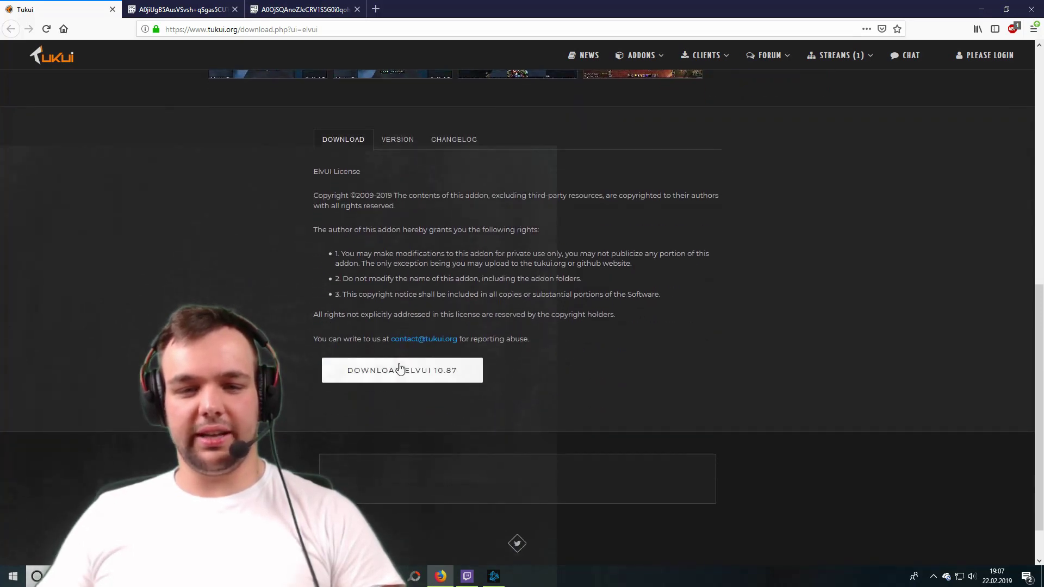
click(400, 370)
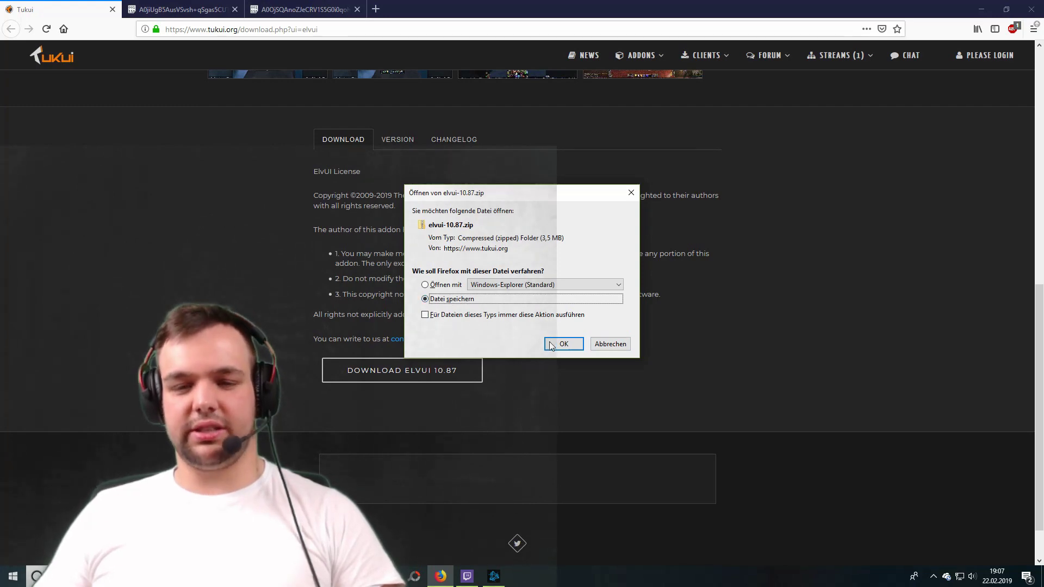
- Save elvui-10.87.zip, minimize Firefox, and open the archive from the Downloads folder
click(626, 351)
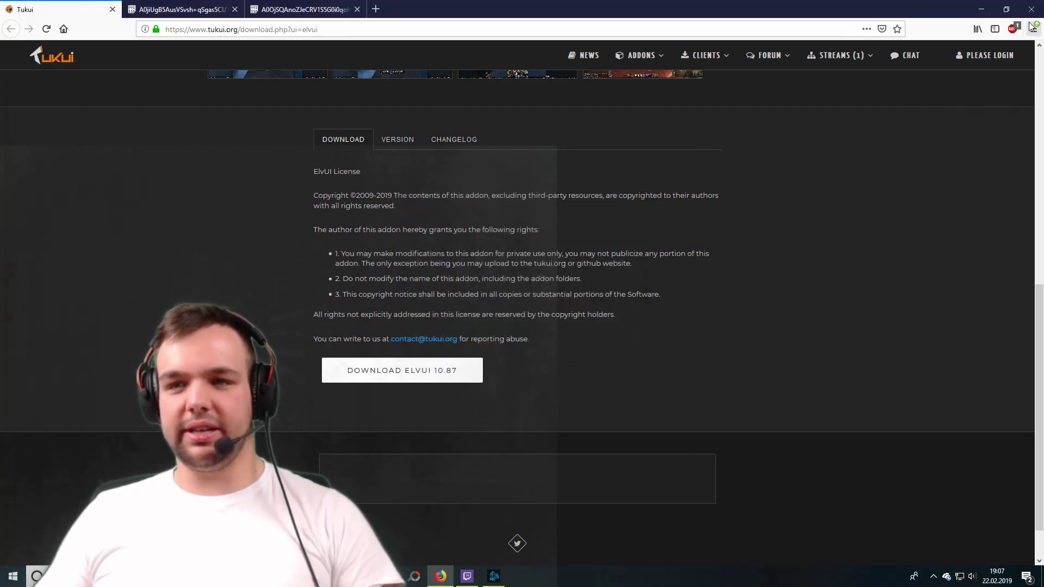
click(982, 9)
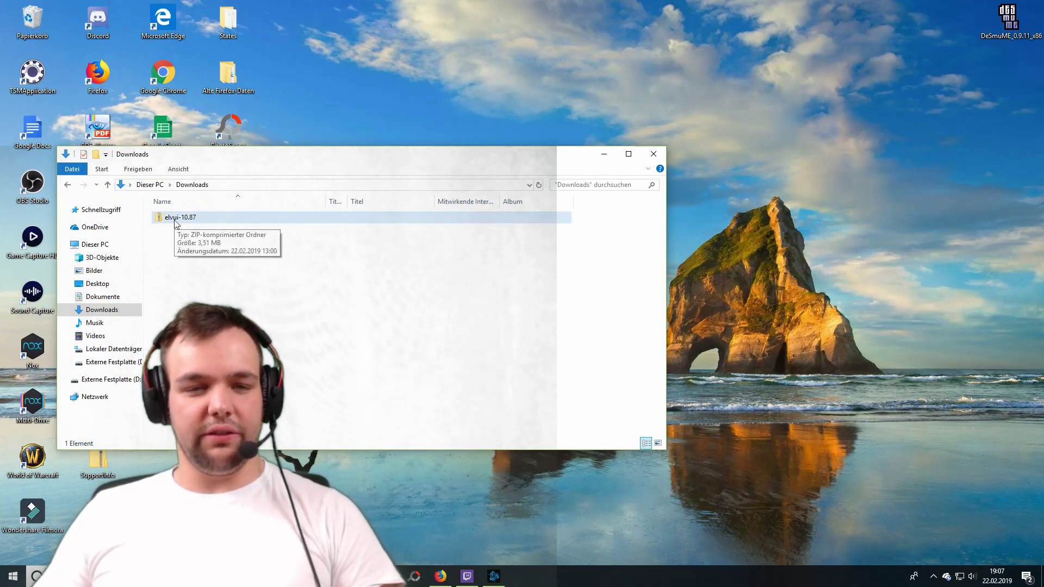
double_click(175, 218)
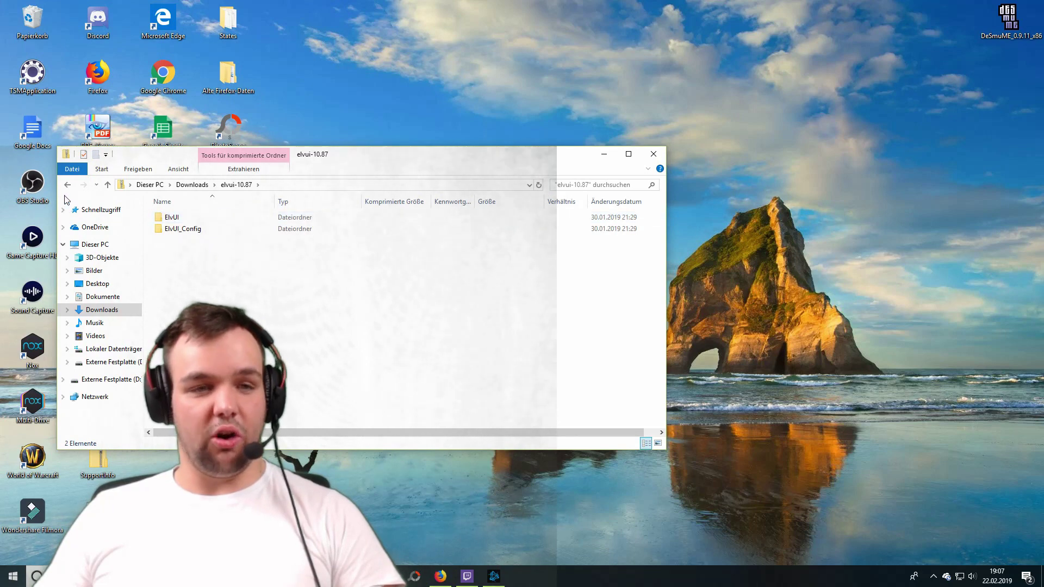
click(68, 186)
double_click(185, 217)
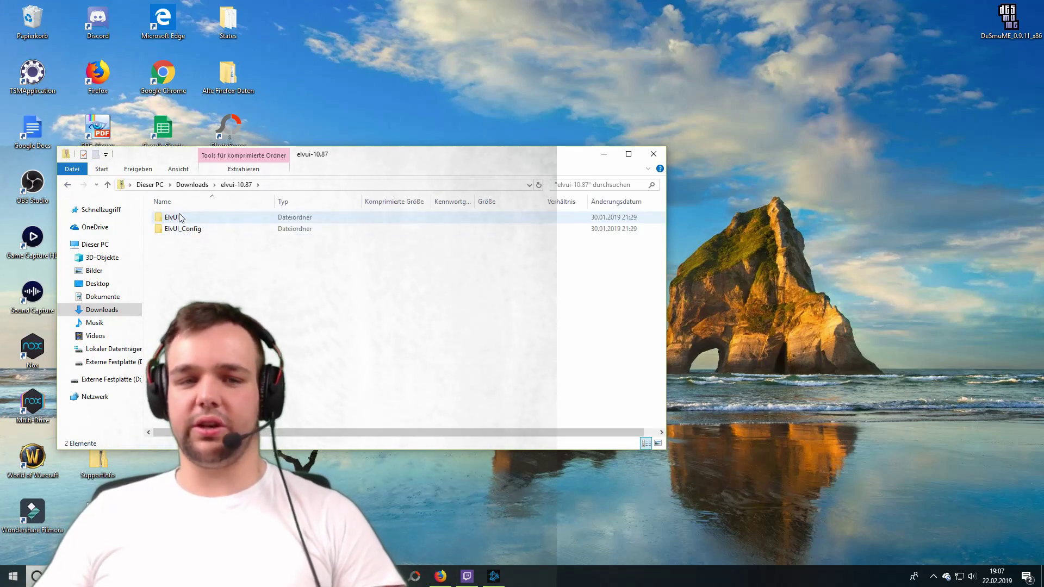
- Select both the ElvUI and ElvUI_Config folders in the zip and cut them (Ausschneiden)
click(195, 232)
shift+click(211, 216)
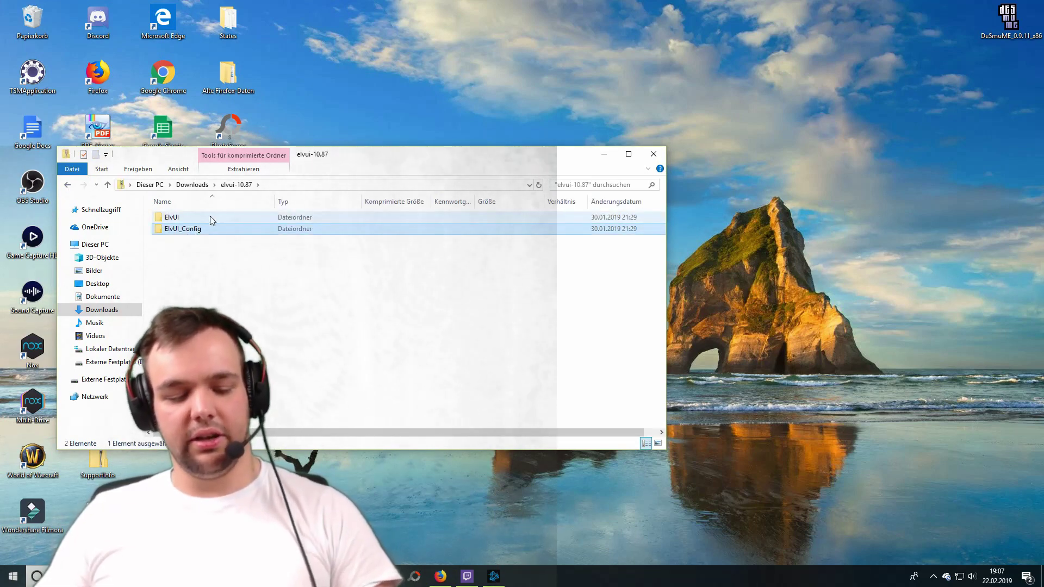
right_click(210, 218)
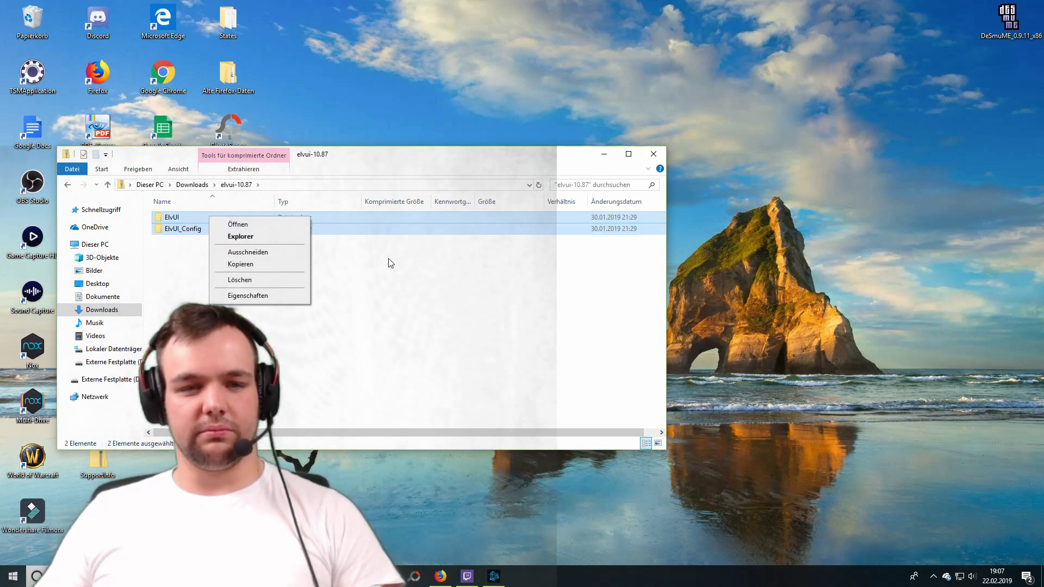
click(273, 252)
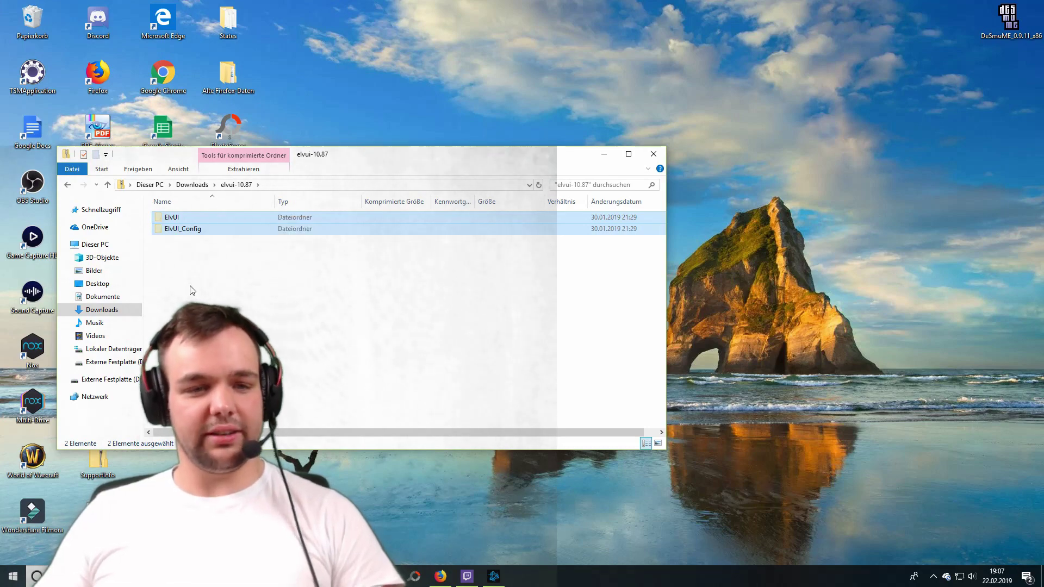
- Browse from Lokaler Datenträger (C:) through Programme (x86) and World of Warcraft to Interface\Addons
click(114, 349)
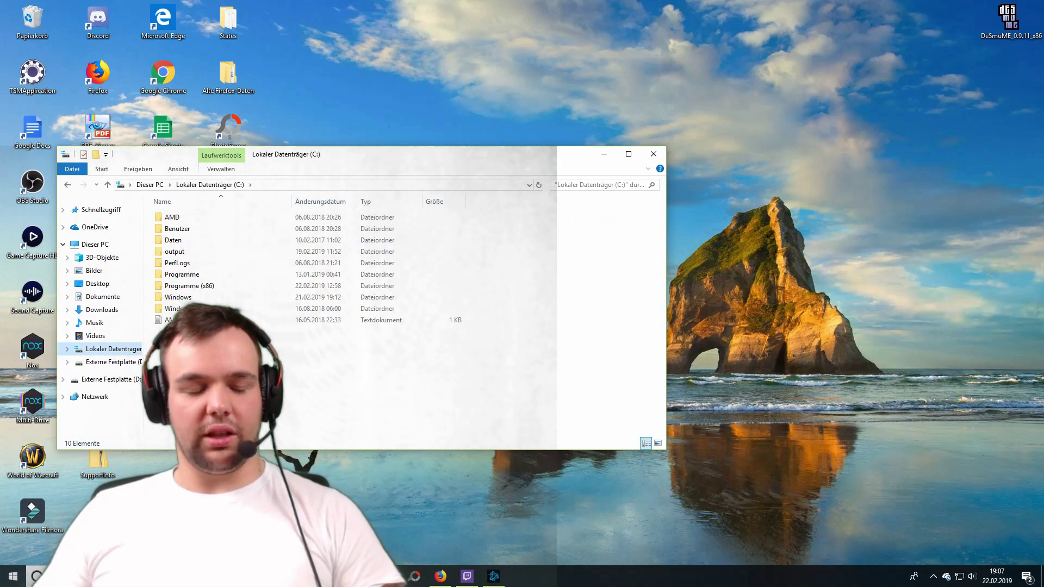
double_click(220, 288)
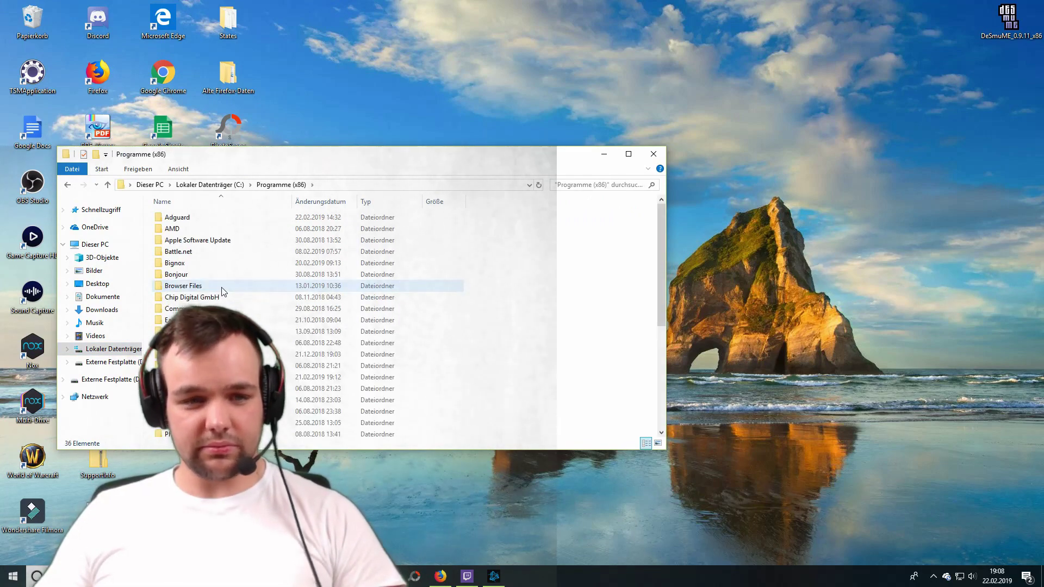
scroll(220, 292, down, 5)
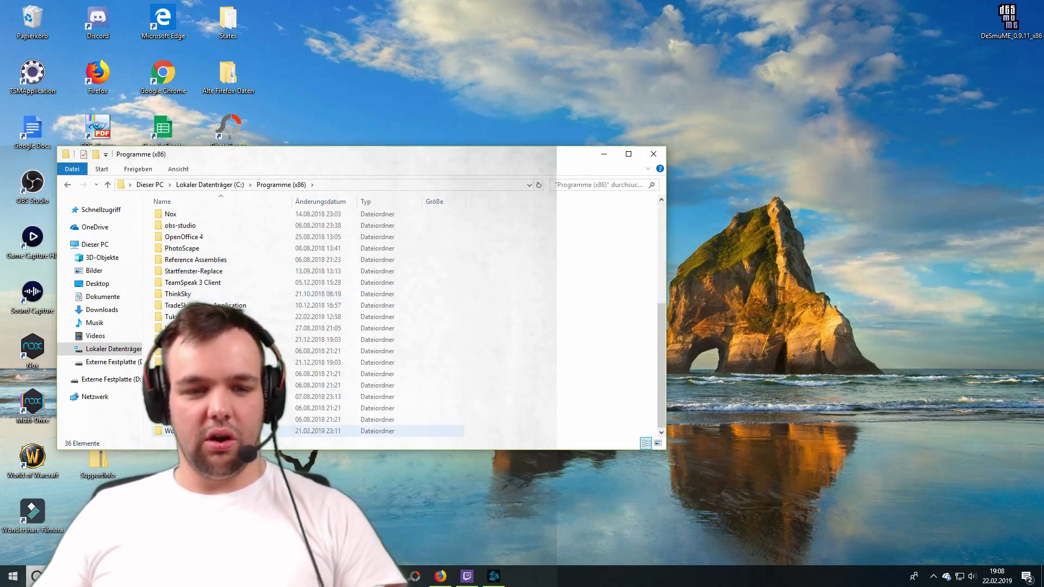
double_click(217, 430)
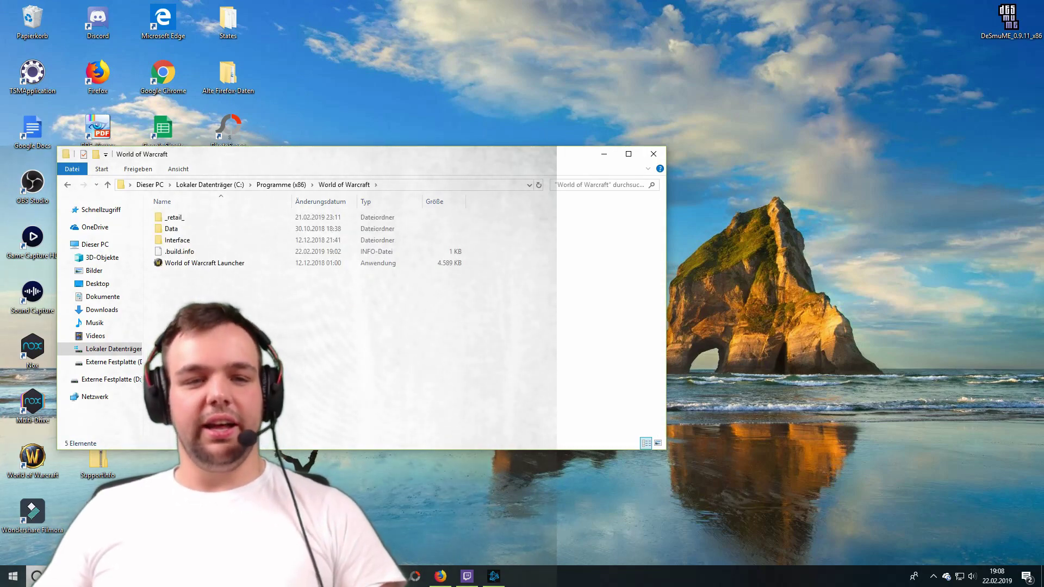
double_click(208, 242)
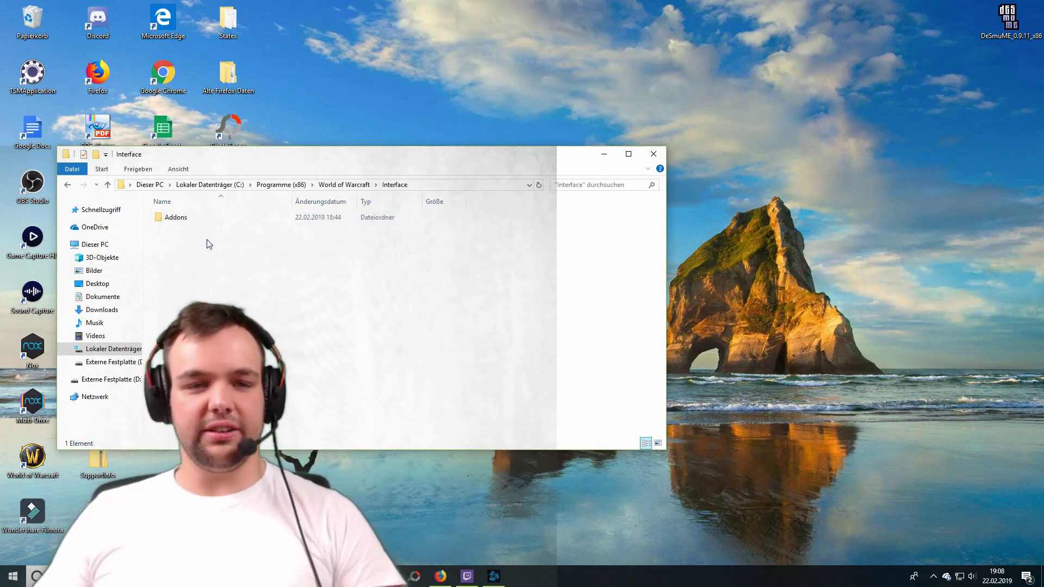
double_click(169, 217)
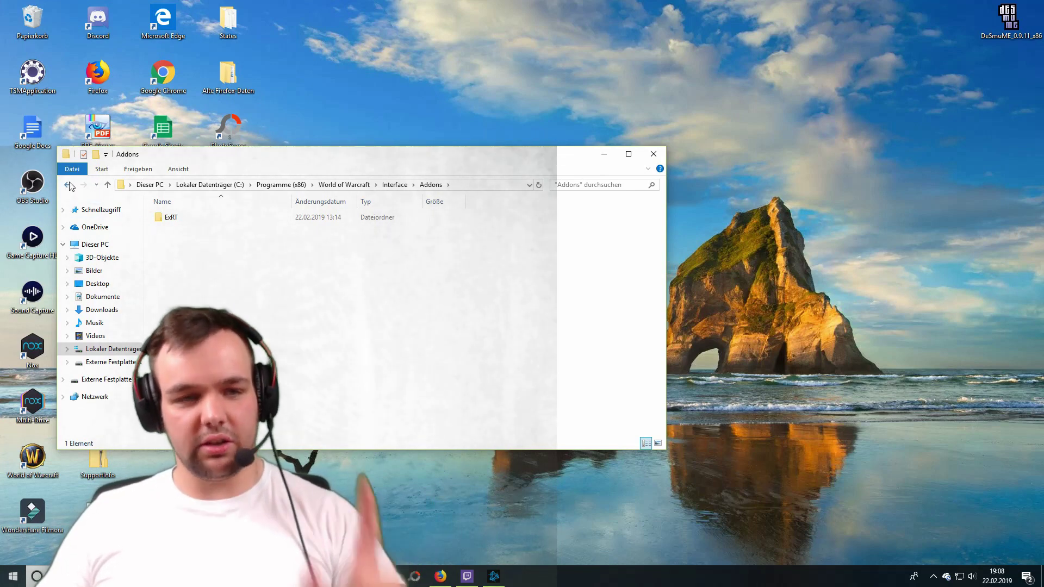
- Move the Explorer window and navigate back up, then into World of Warcraft\_retail_\Interface\AddOns
drag(245, 159, 408, 166)
click(231, 194)
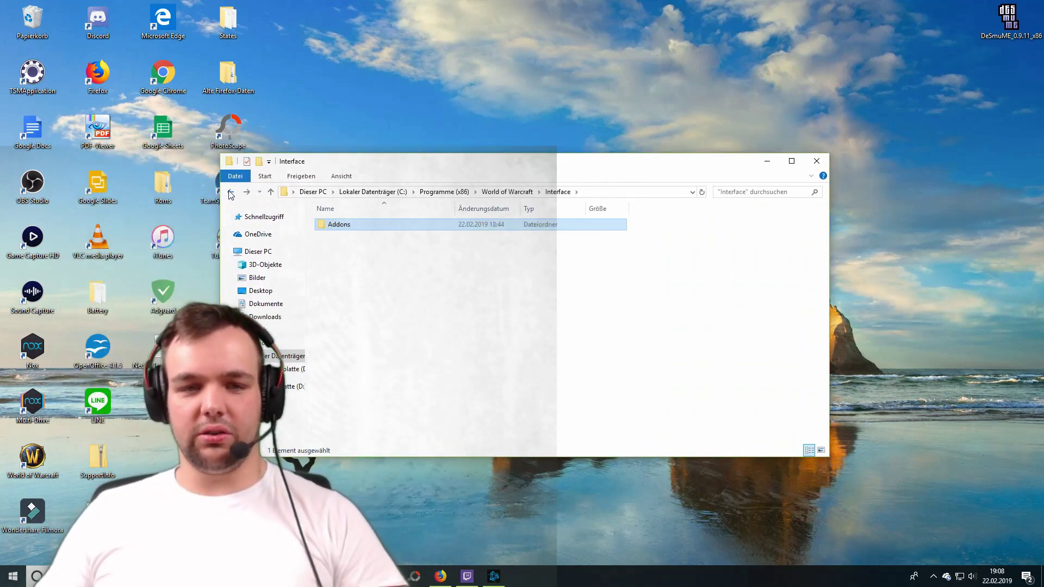
click(231, 193)
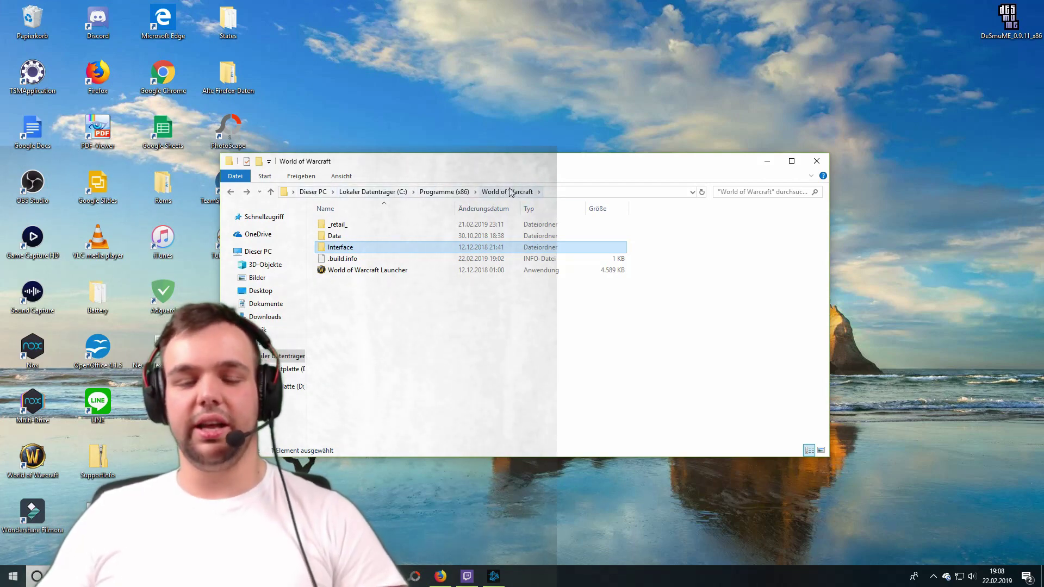
double_click(359, 231)
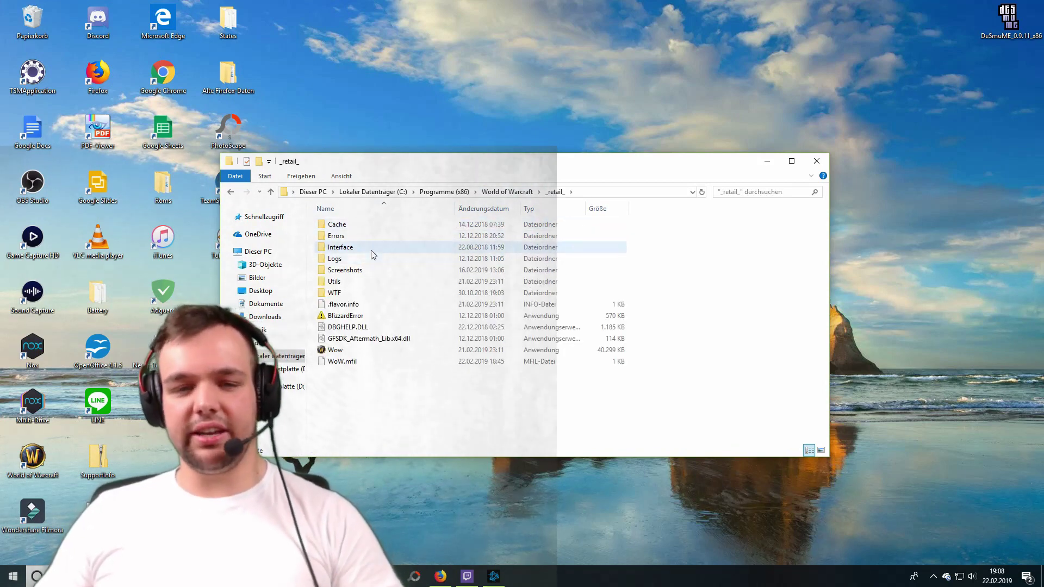
double_click(373, 249)
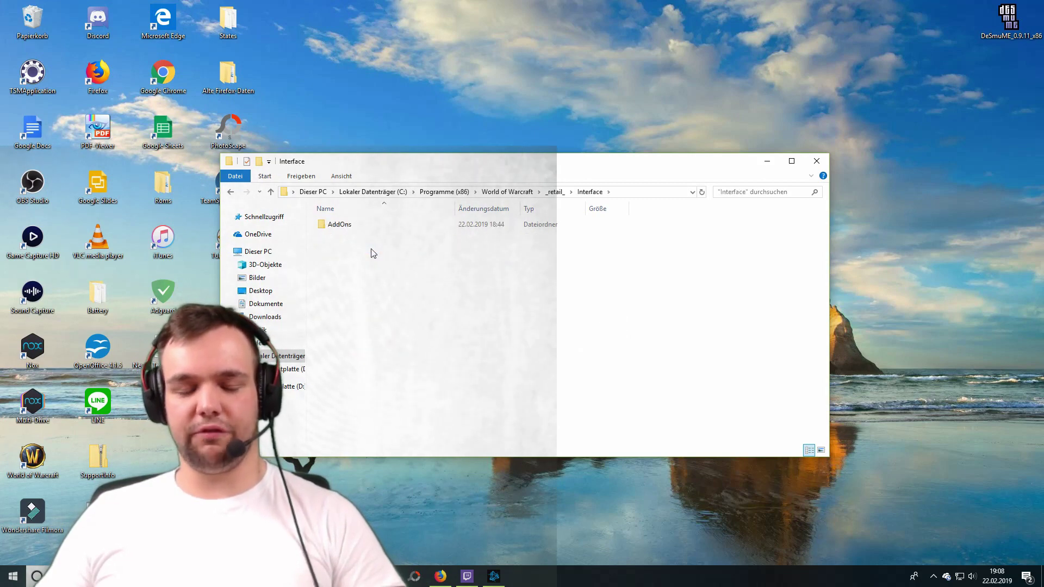
double_click(352, 224)
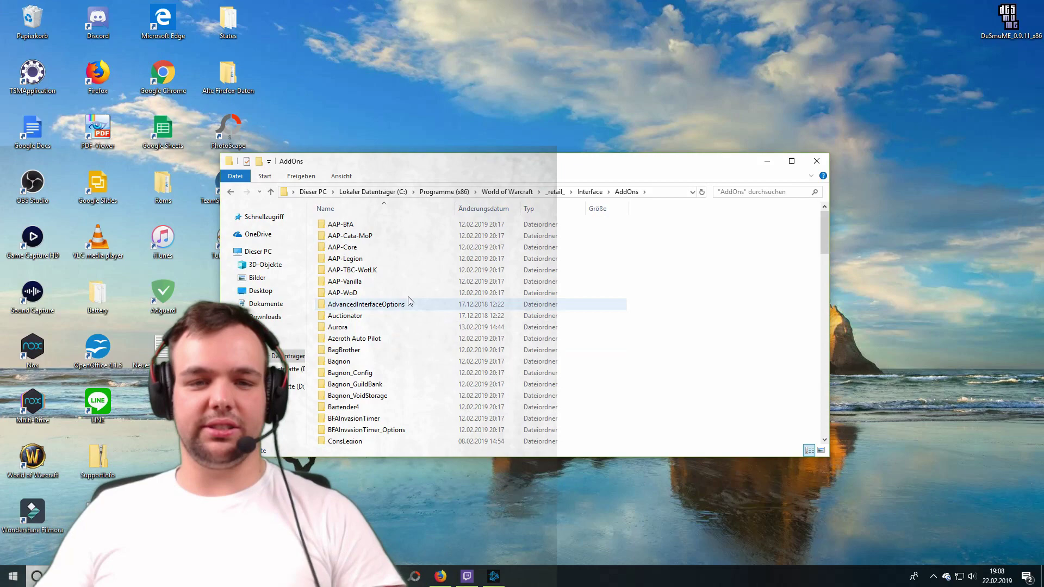
- Scroll the AddOns folder to locate ElvUI and ElvUI_Config, selecting ElvUI_Config to verify it
scroll(410, 286, down, 1)
scroll(411, 286, down, 20)
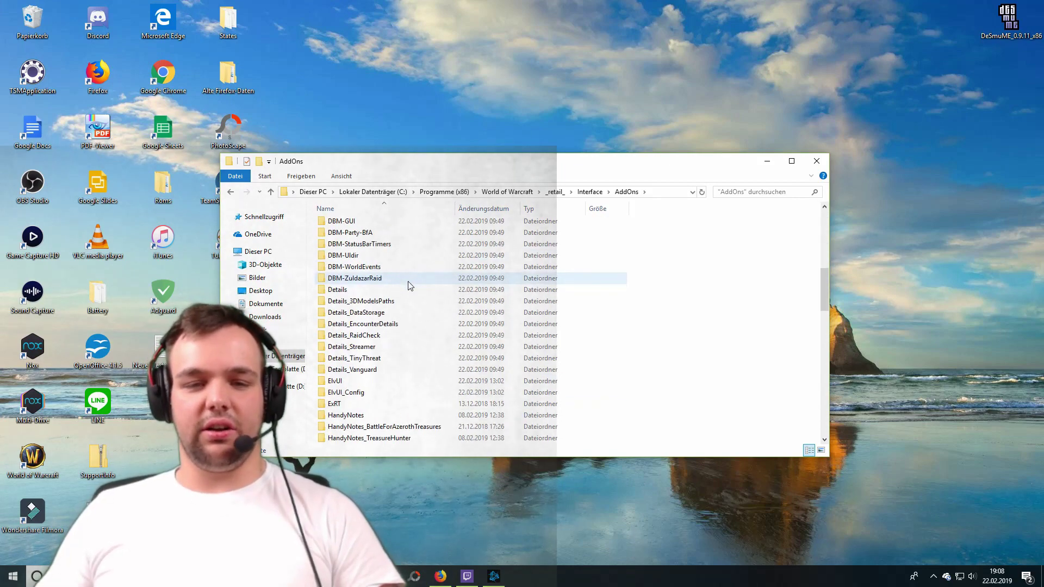
right_click(612, 332)
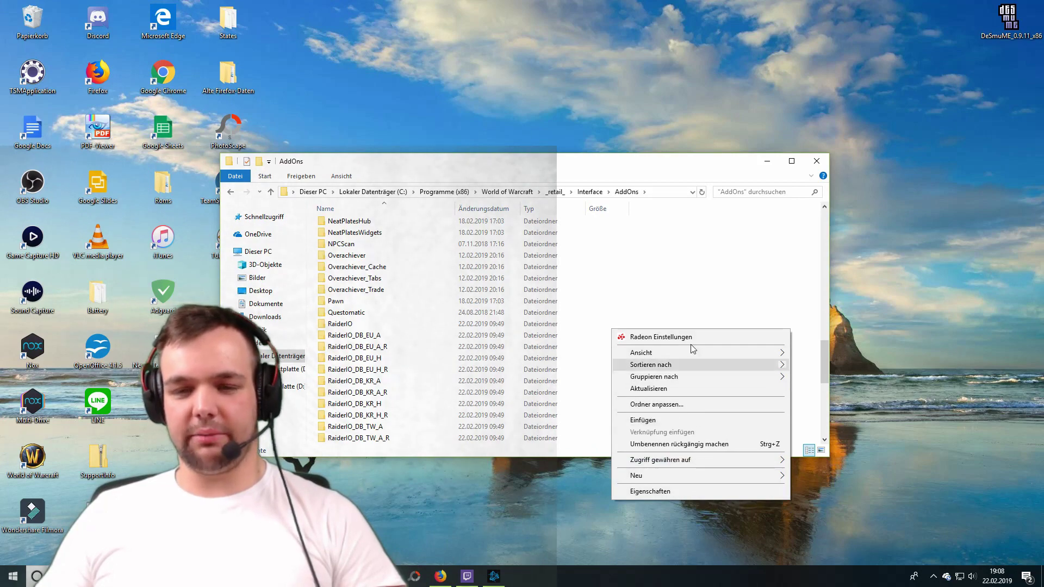
click(676, 268)
scroll(411, 301, down, 1)
scroll(410, 301, down, 7)
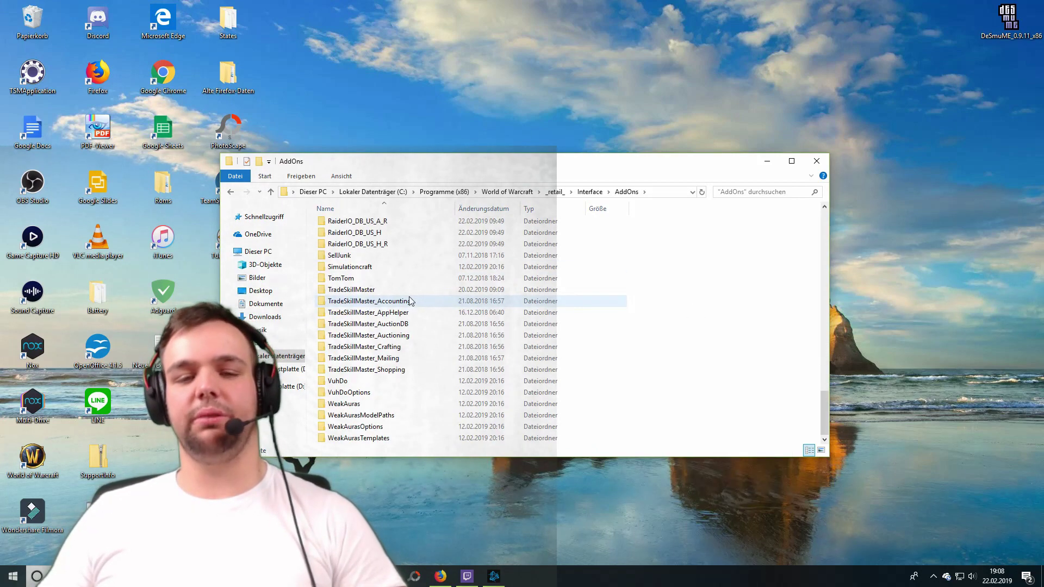
scroll(403, 300, up, 12)
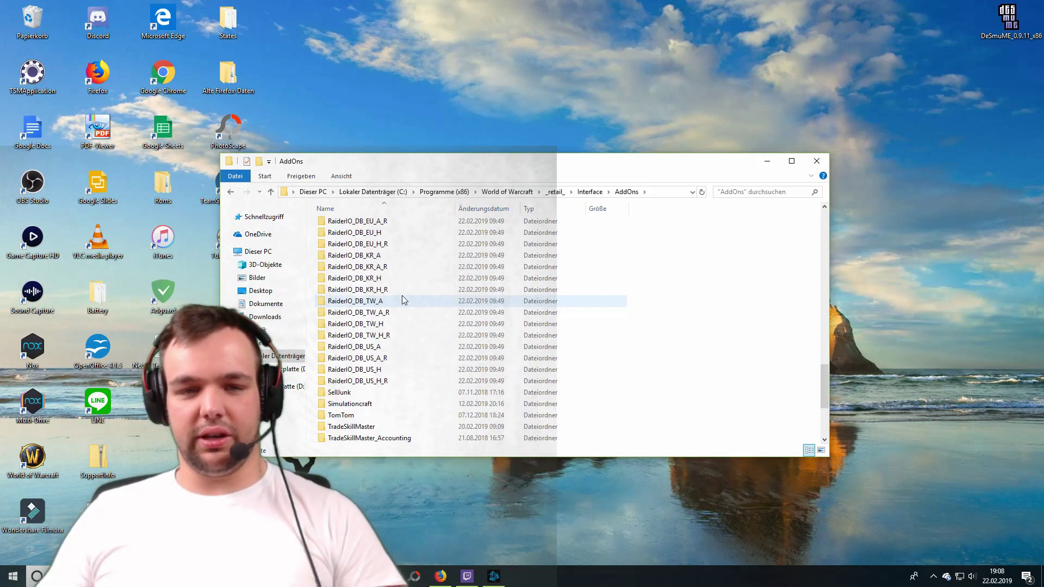
scroll(402, 300, up, 4)
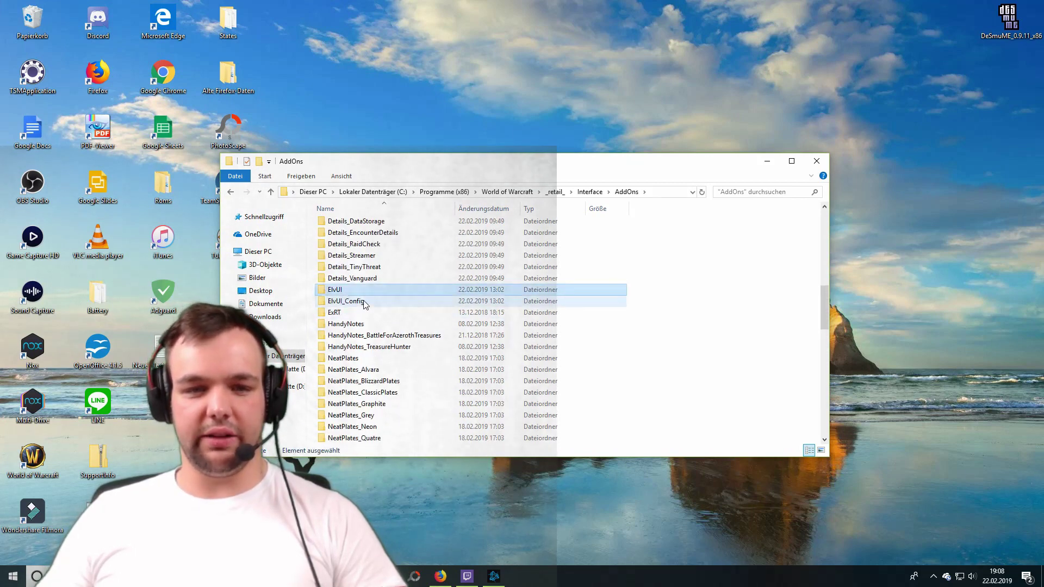
click(367, 306)
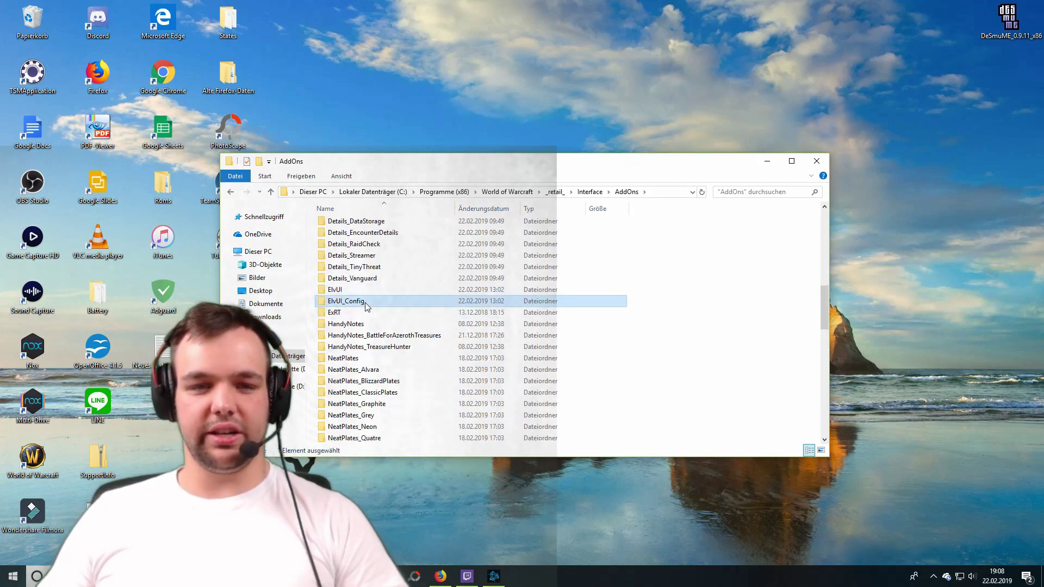
- Minimize Explorer, launch World of Warcraft from the Battle.net launcher, and maximize the game window
click(768, 163)
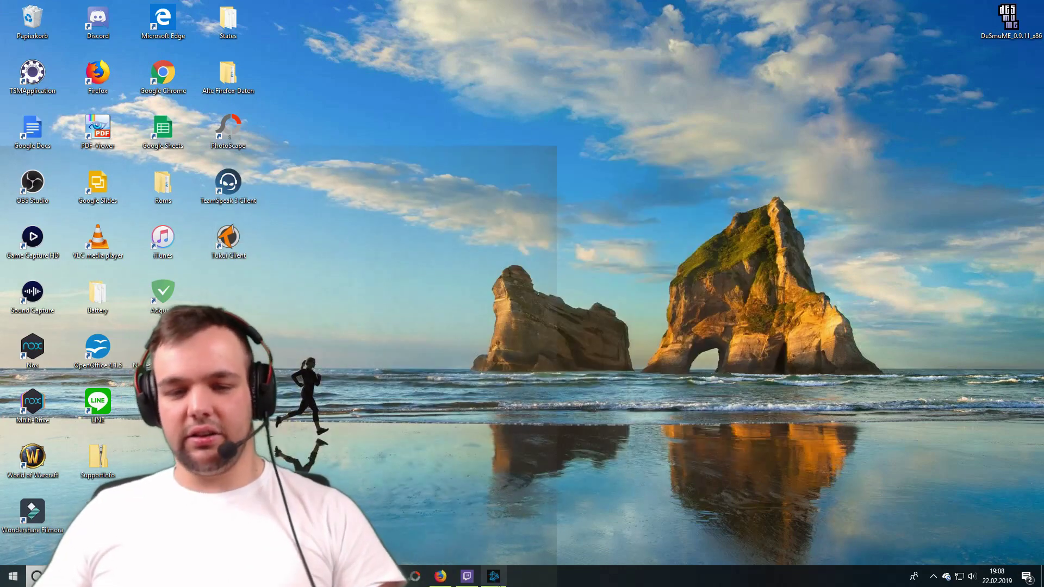
click(493, 577)
click(518, 490)
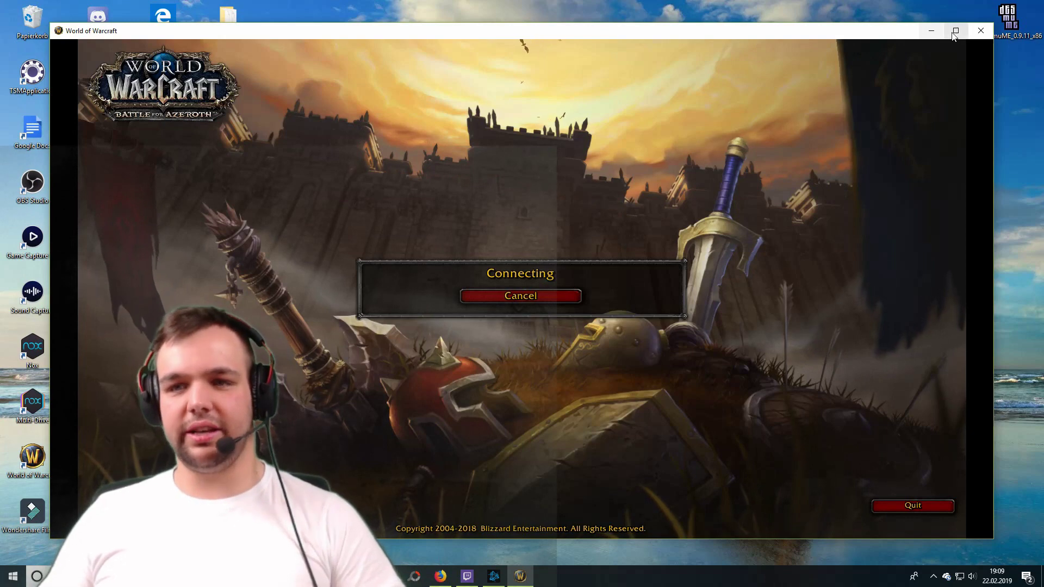
click(956, 31)
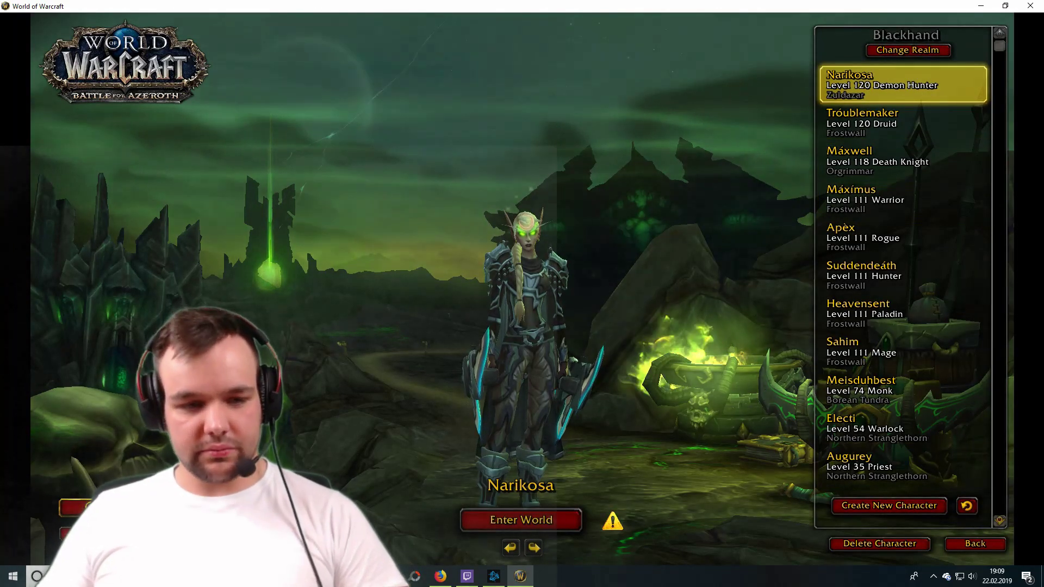
- Open the AddOn List at character select and scroll to the enabled ElvUI and ElvUI Config entries
click(82, 506)
scroll(387, 208, down, 15)
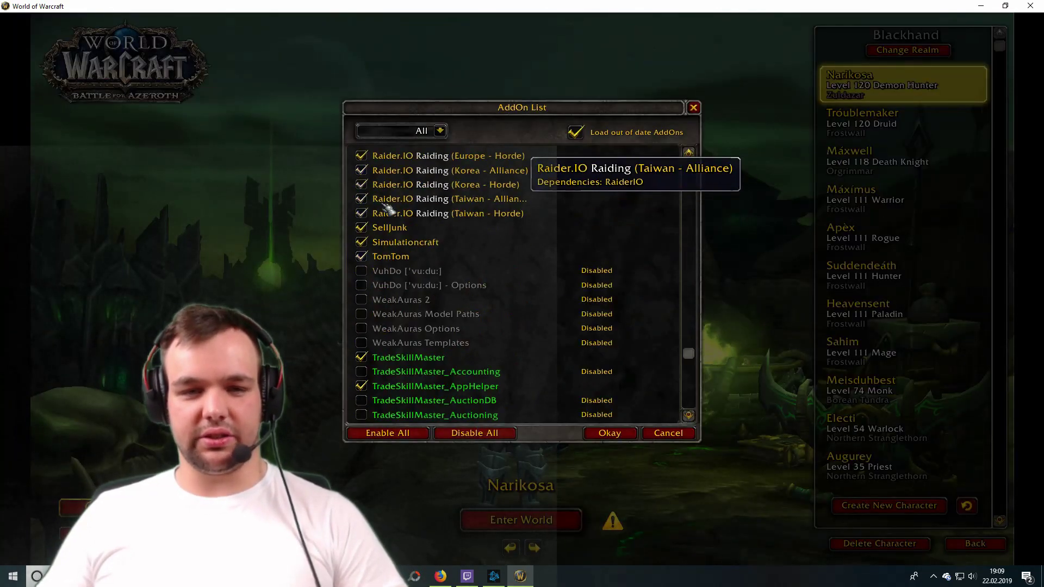
scroll(388, 208, down, 4)
scroll(407, 205, up, 7)
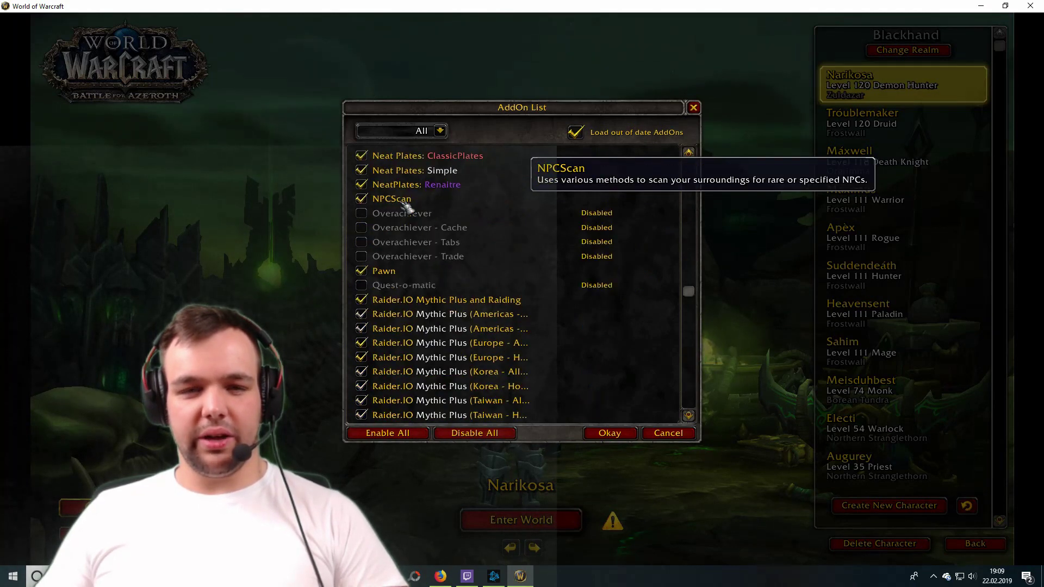
scroll(406, 206, up, 7)
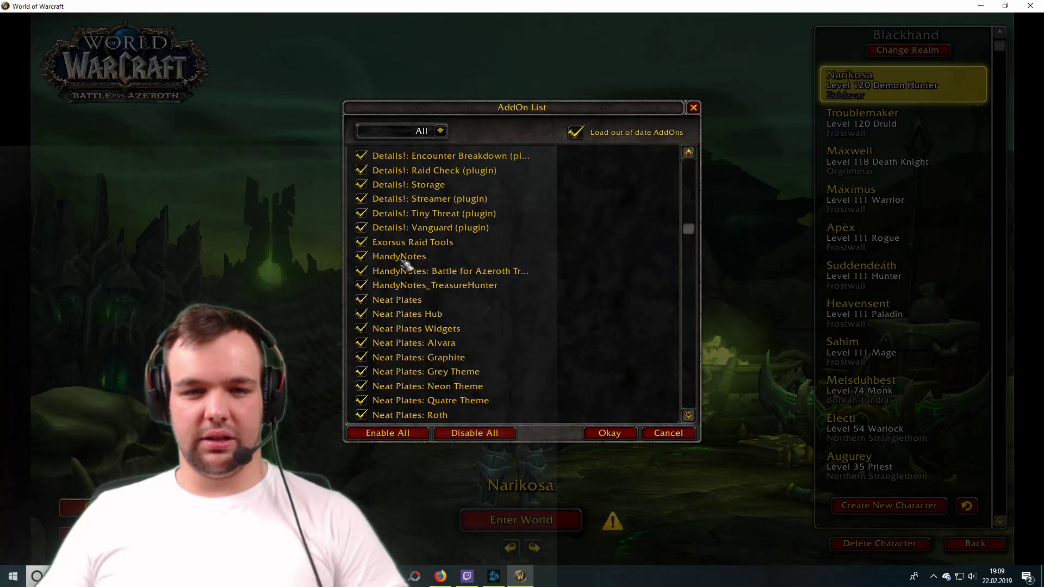
scroll(433, 265, up, 10)
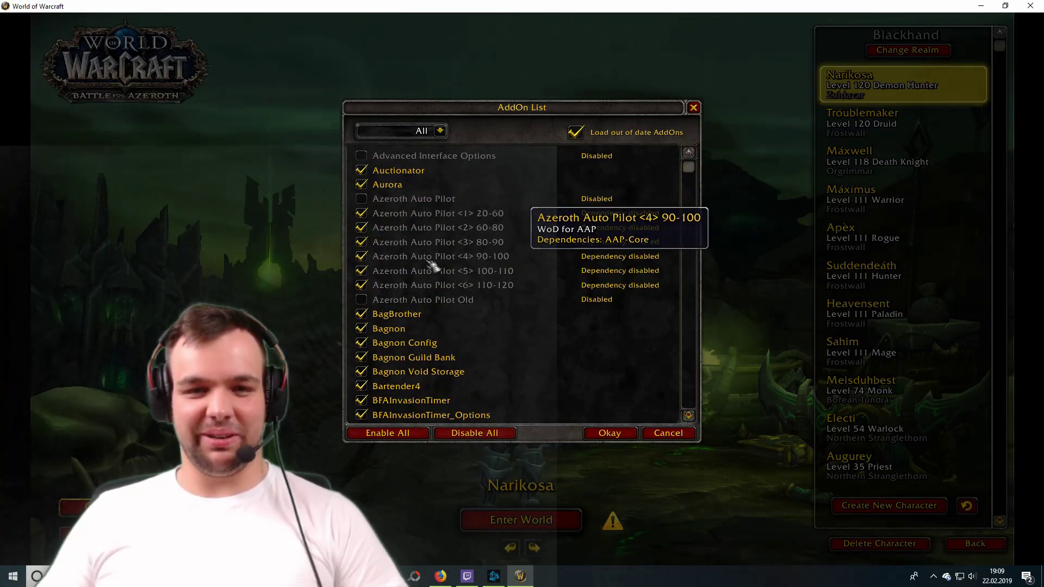
scroll(432, 264, down, 20)
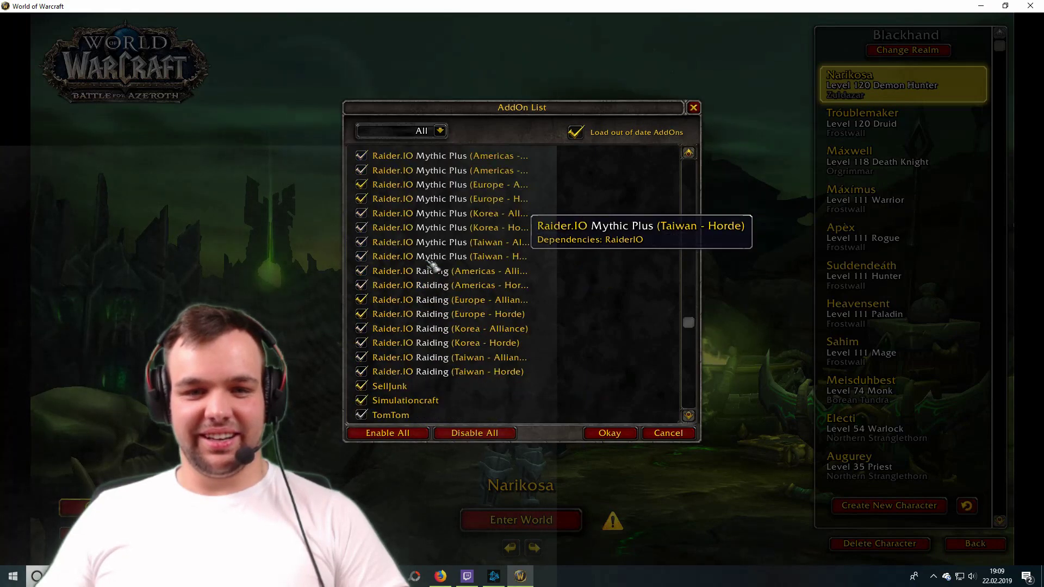
scroll(433, 265, down, 8)
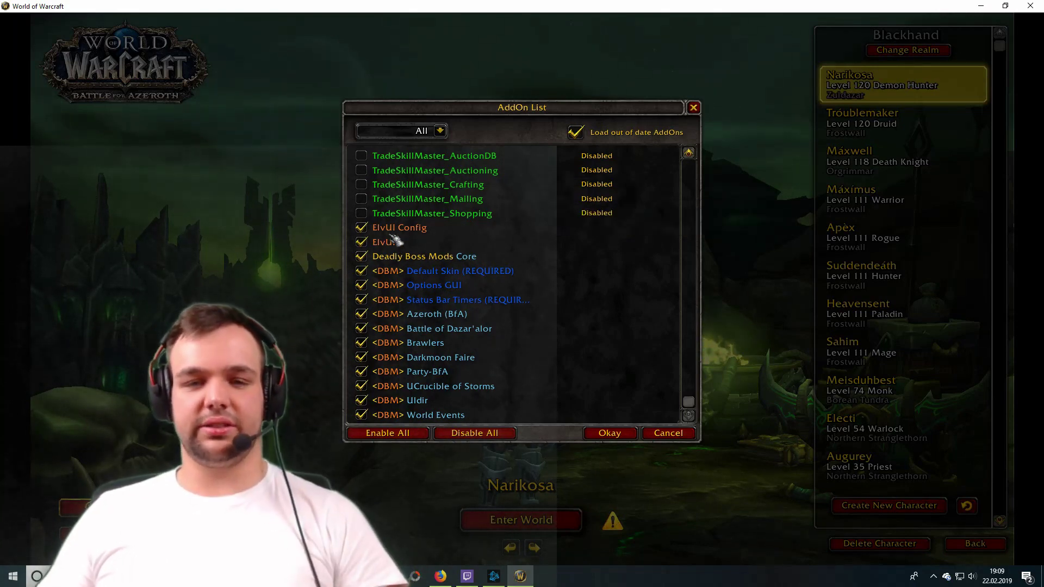
- Close the AddOn List with Okay, click Enter World, and hide the ElvUI microbar tip
click(632, 435)
click(549, 520)
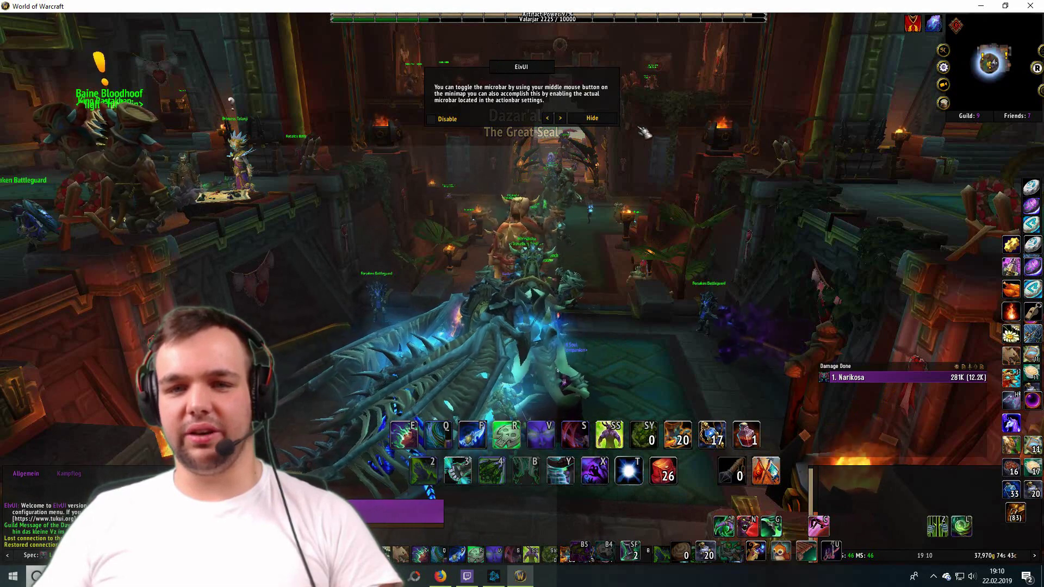
click(612, 123)
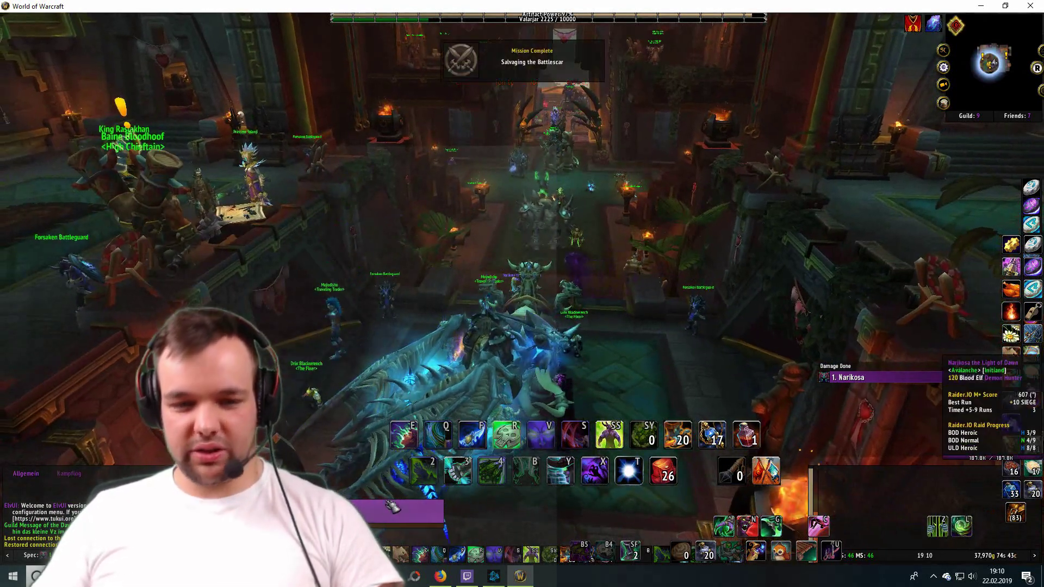